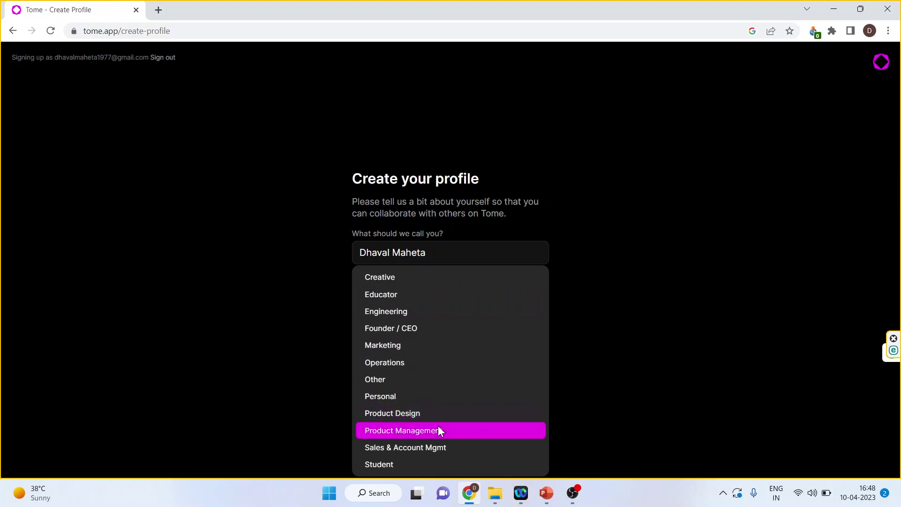
# Set the profile role to Educator and continue to the workspace setup
pyautogui.click(404, 298)
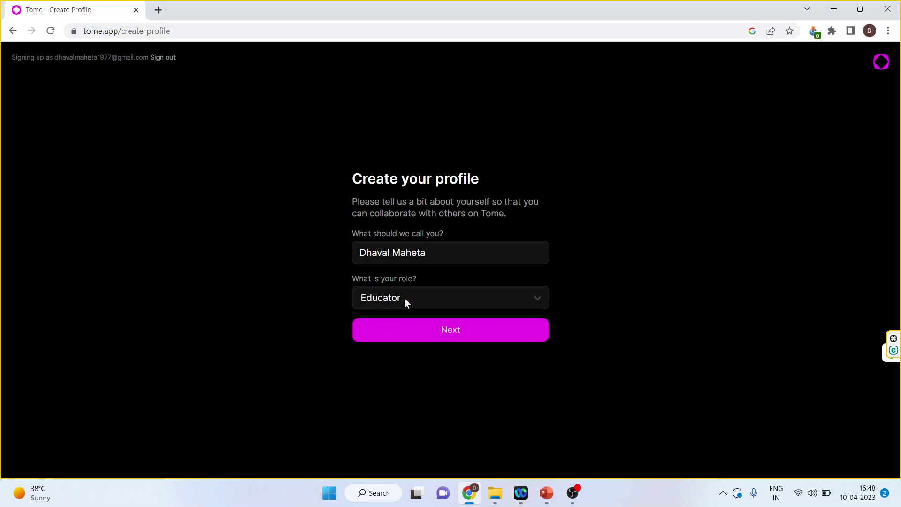
pyautogui.click(435, 329)
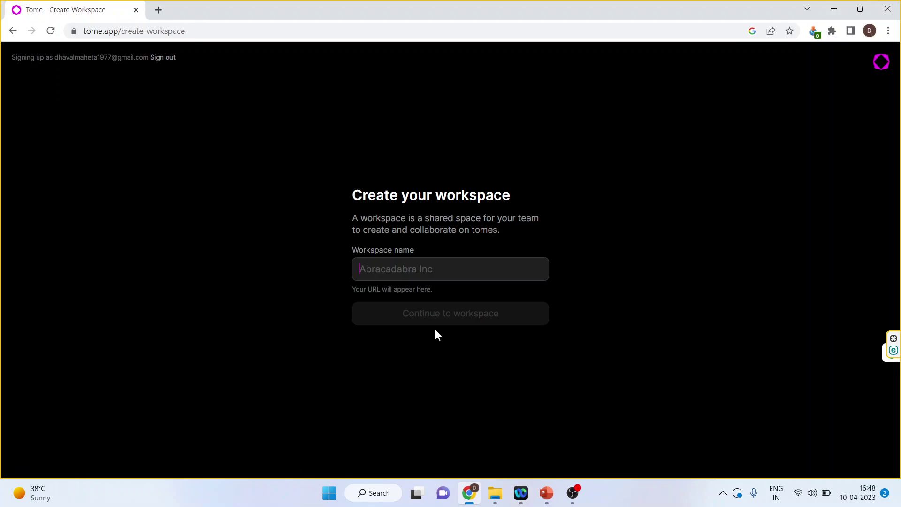
# Create a workspace named Presentation and continue past the referral offer without copying the link
pyautogui.write('Presn')
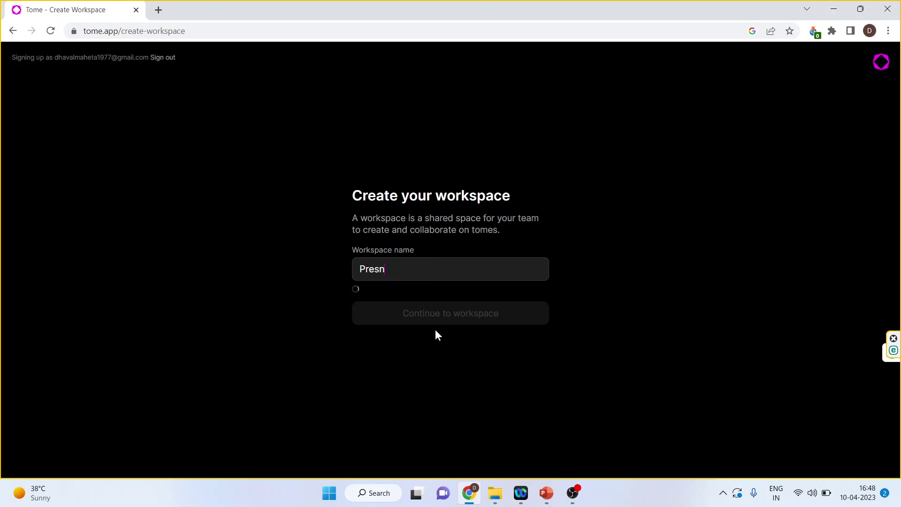
pyautogui.press('BackSpace')
pyautogui.write('entation')
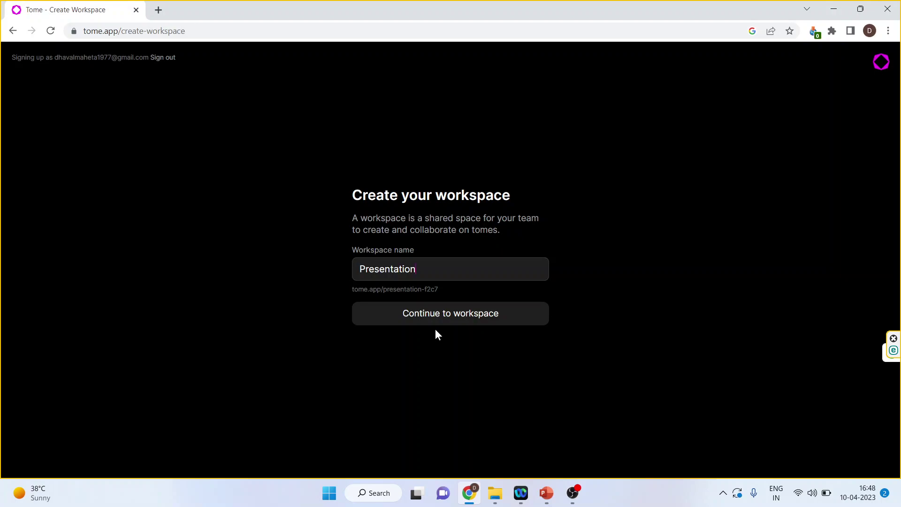
pyautogui.click(435, 313)
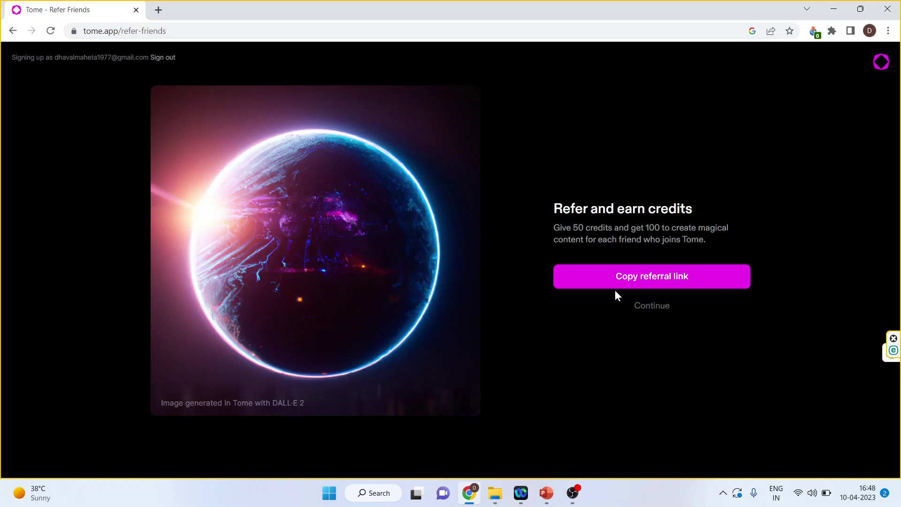
pyautogui.click(649, 307)
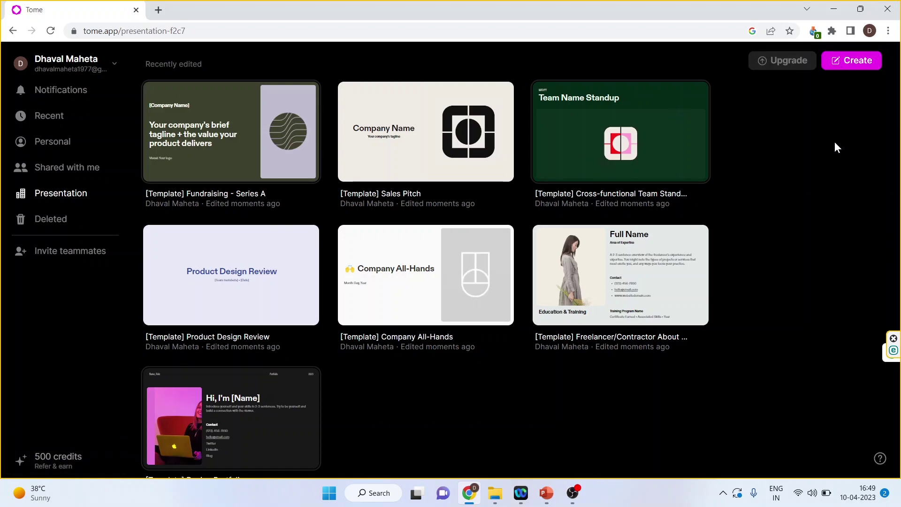
# Create a new tome and generate a presentation with images from the prompt "Global warming make 10 slides"
pyautogui.hotkey('ctrl', '0')
pyautogui.click(843, 66)
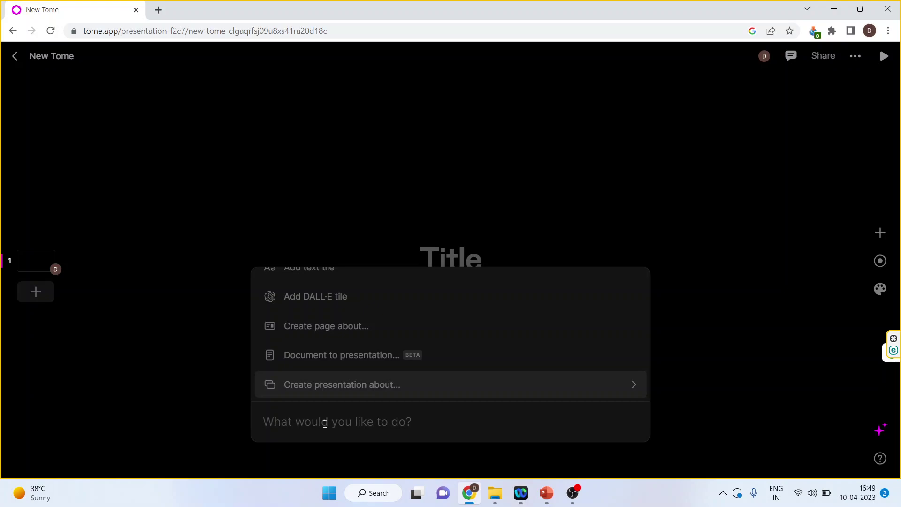
pyautogui.click(328, 391)
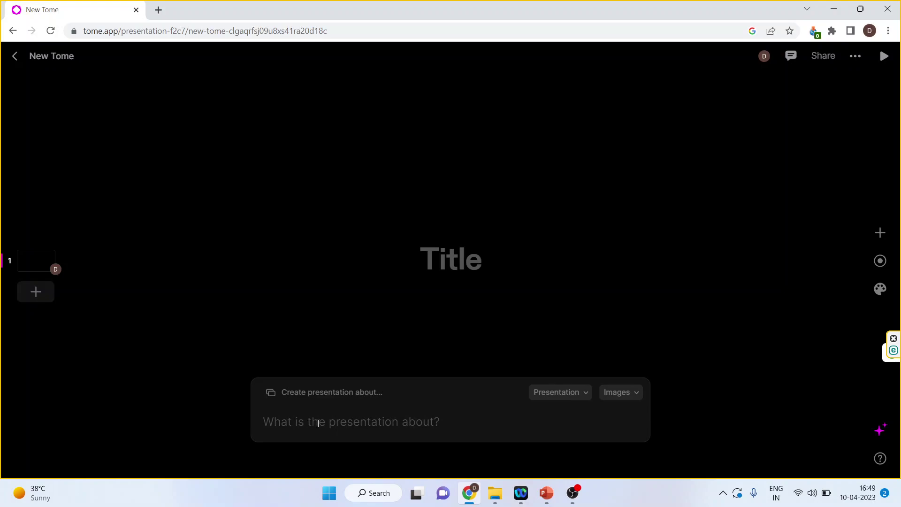
pyautogui.write('G')
pyautogui.hotkey('ctrl', '0')
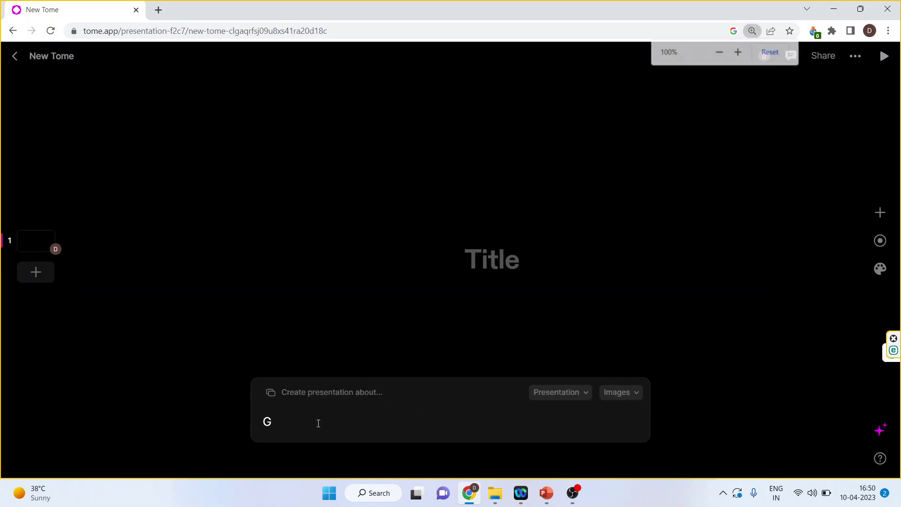
pyautogui.write('lo')
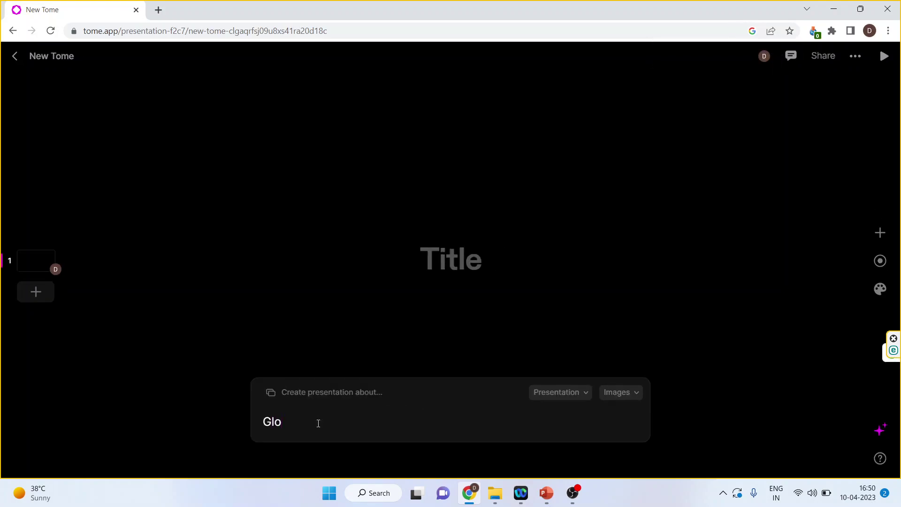
pyautogui.write('bal warming make ')
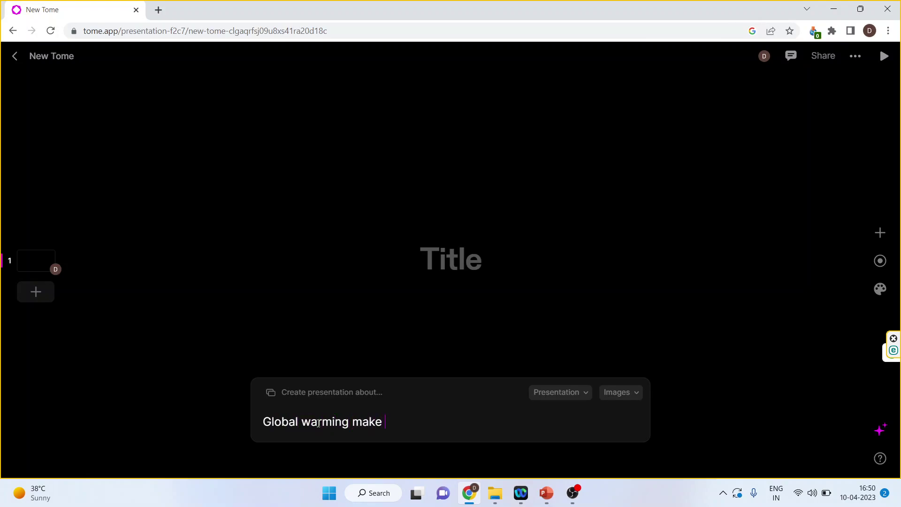
pyautogui.write('10 slik')
pyautogui.press('BackSpace')
pyautogui.press('BackSpace')
pyautogui.write('ides')
pyautogui.press('Return')
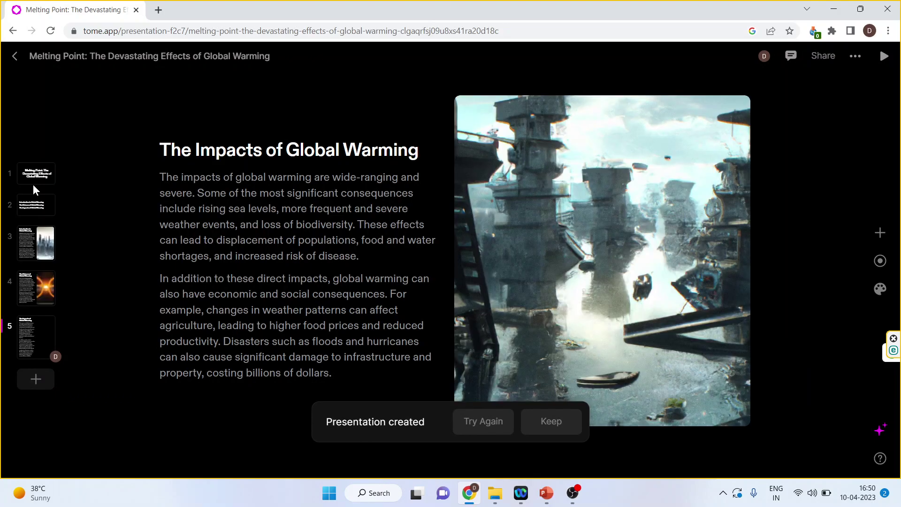
# Look through the generated pages 1 to 5 in order, from the title page to the impacts page
pyautogui.click(34, 176)
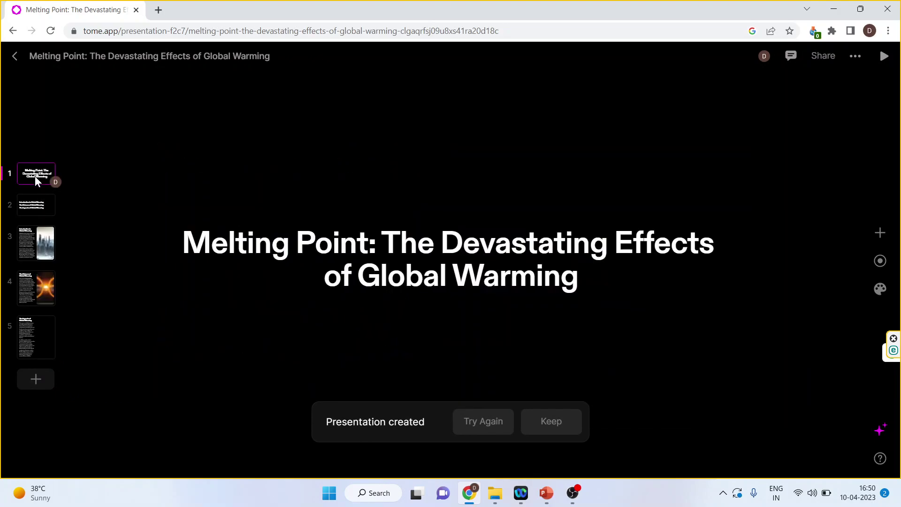
pyautogui.click(37, 209)
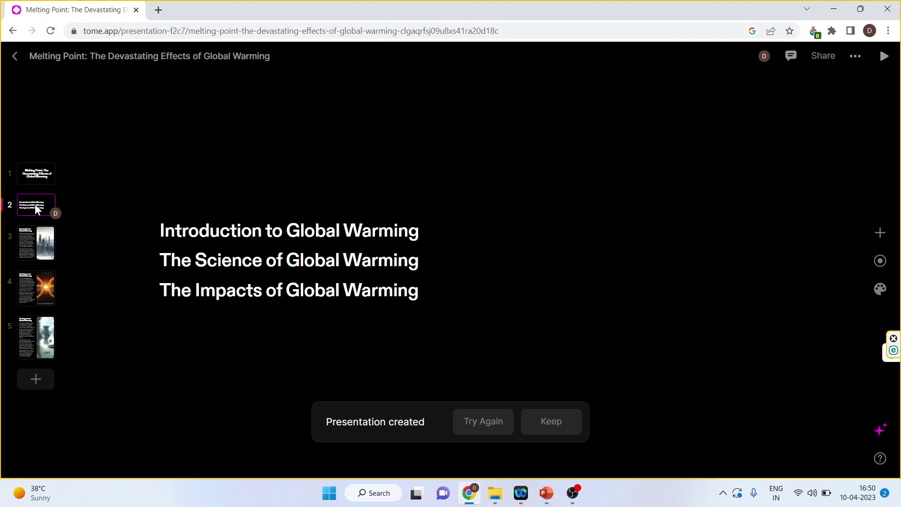
pyautogui.click(33, 241)
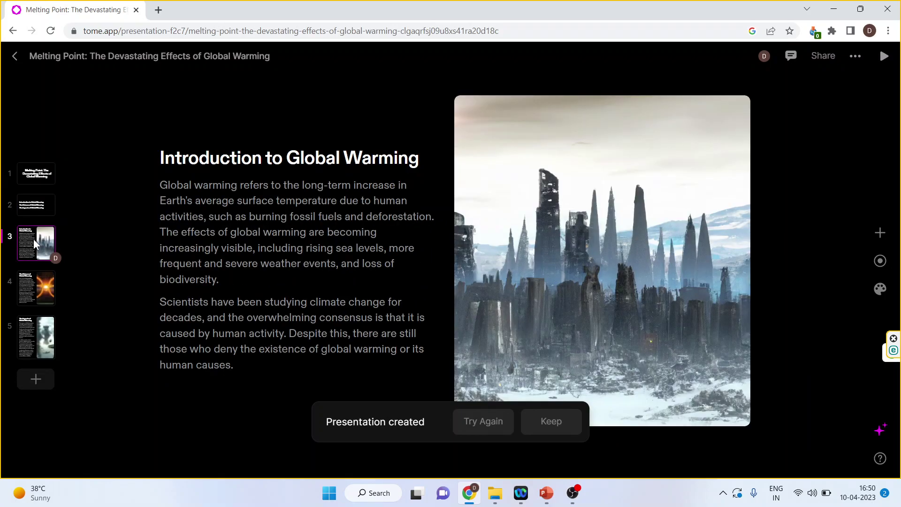
pyautogui.click(37, 288)
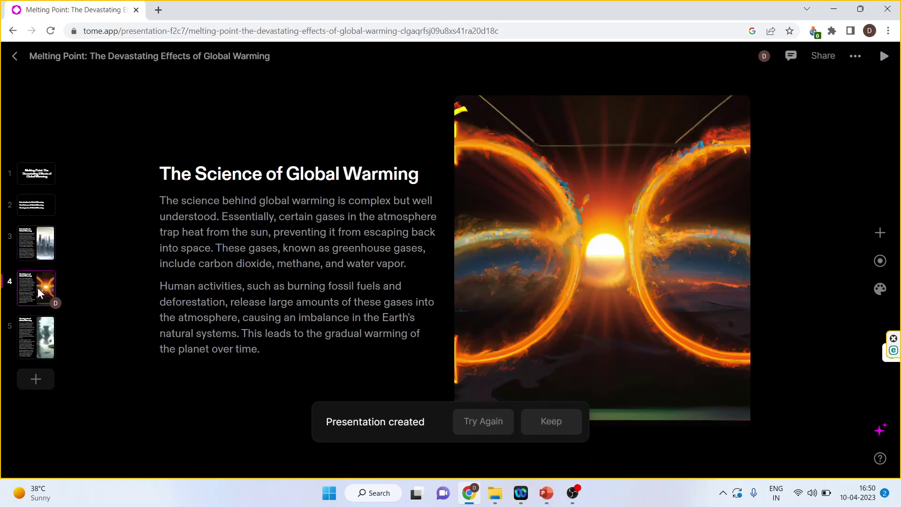
pyautogui.click(42, 339)
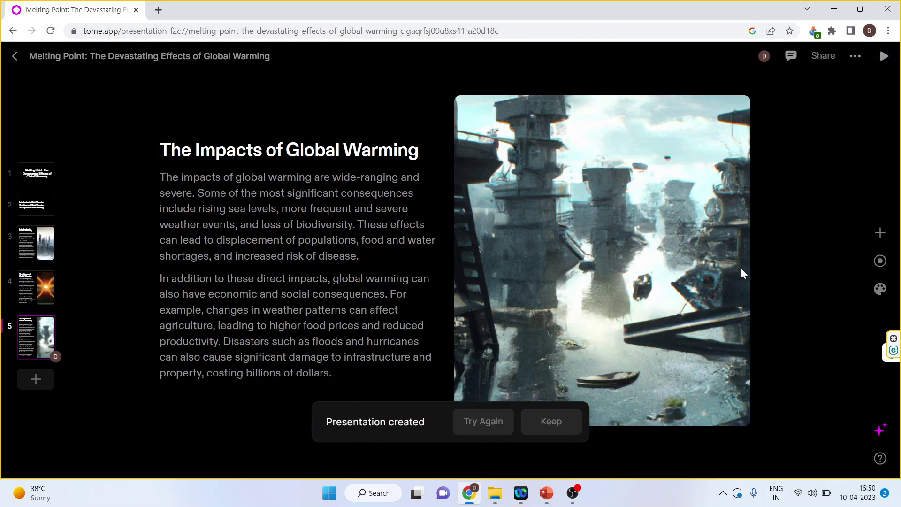
# Examine the content types that can be added to a page and the tome's theme settings
pyautogui.click(881, 235)
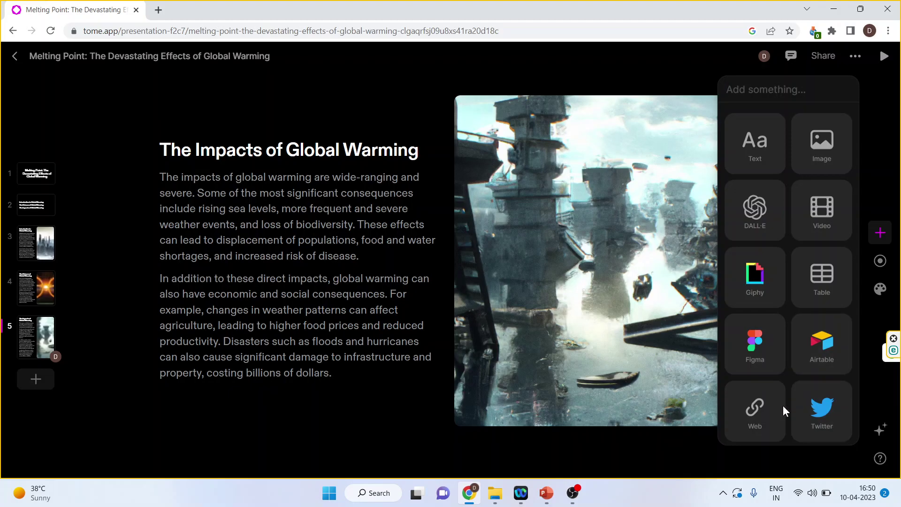
pyautogui.click(737, 458)
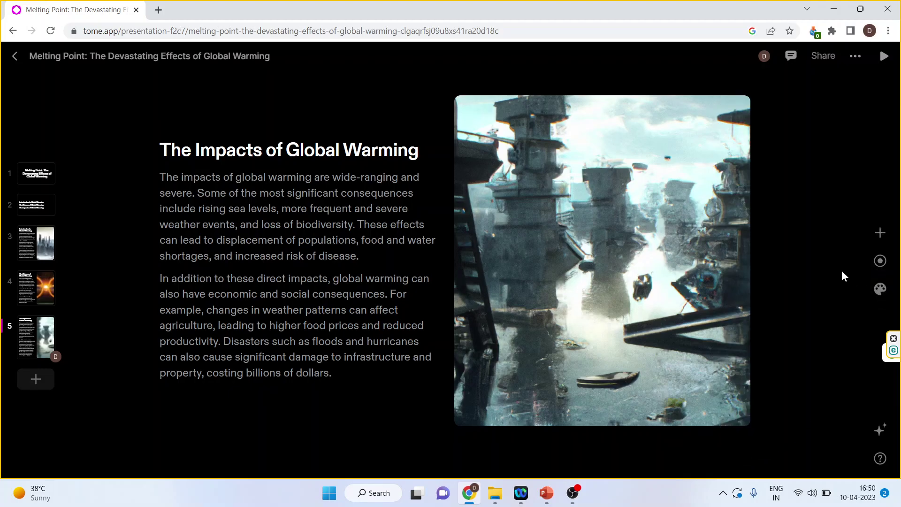
pyautogui.click(880, 291)
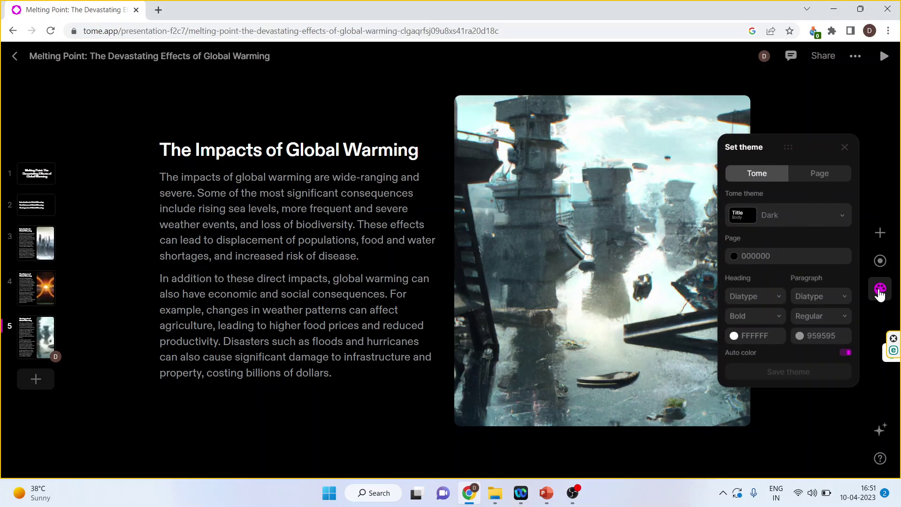
pyautogui.hotkey('ctrl', '-')
pyautogui.hotkey('ctrl', '+')
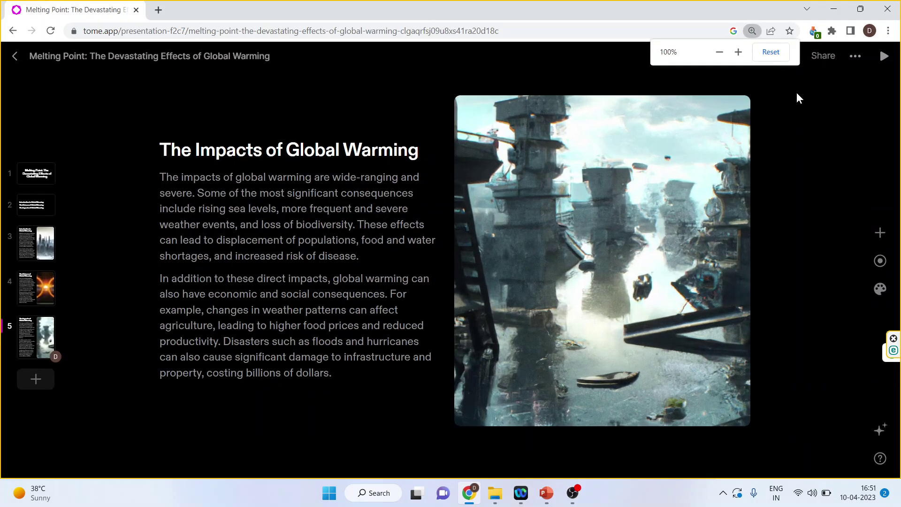
# Examine the presentation's sharing options and its further actions, including Export to PDF
pyautogui.click(824, 62)
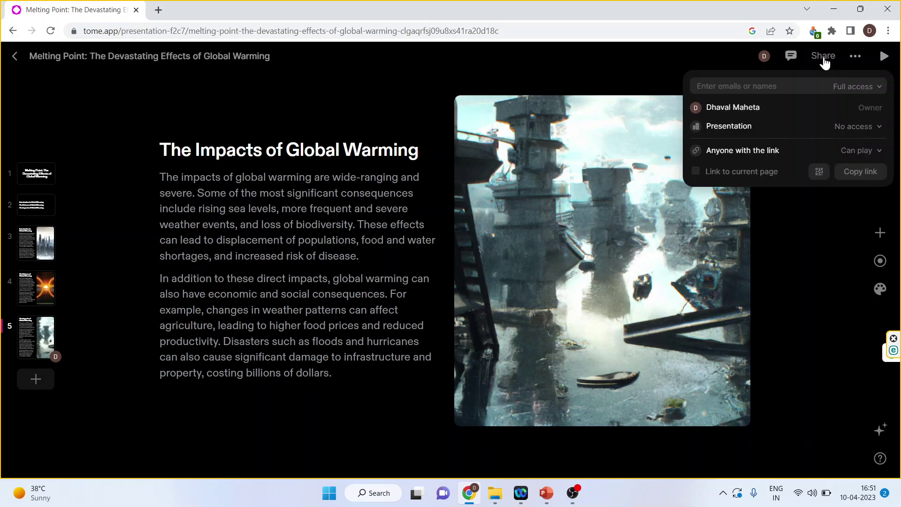
pyautogui.hotkey('ctrl', '-')
pyautogui.hotkey('ctrl', '+')
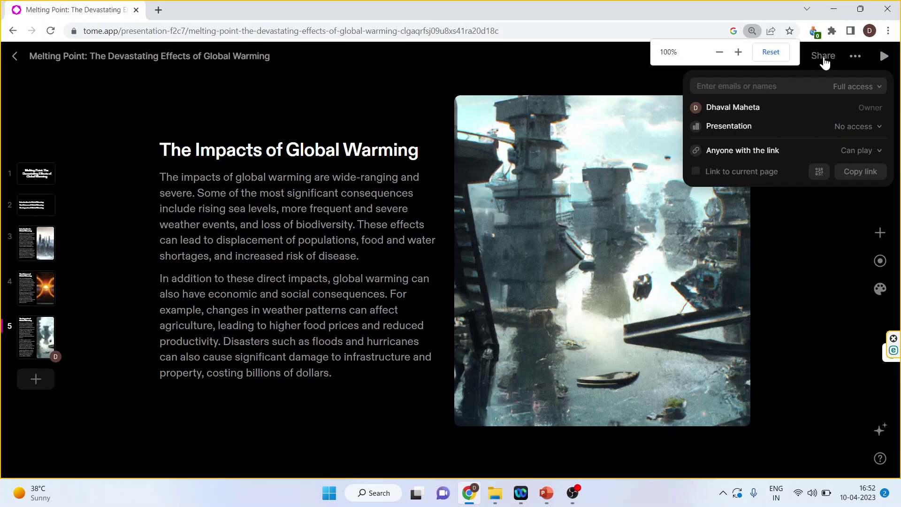
pyautogui.click(856, 57)
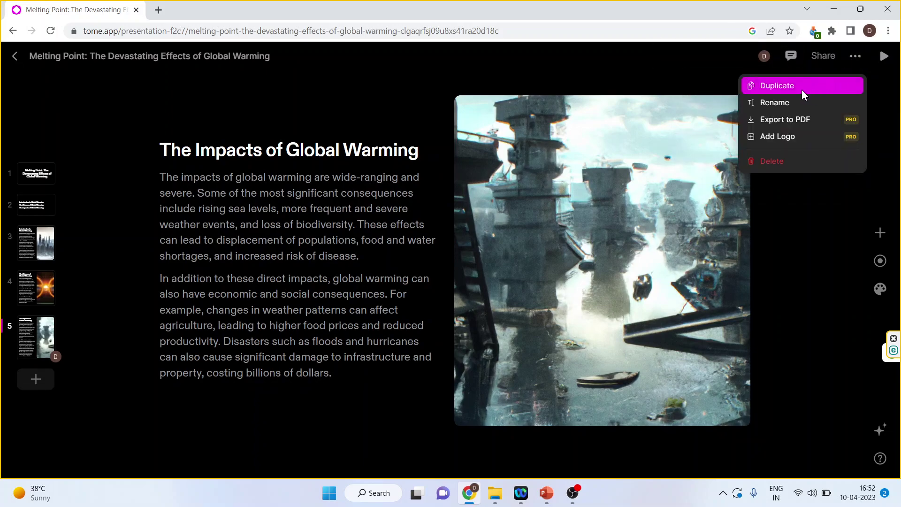
pyautogui.click(793, 119)
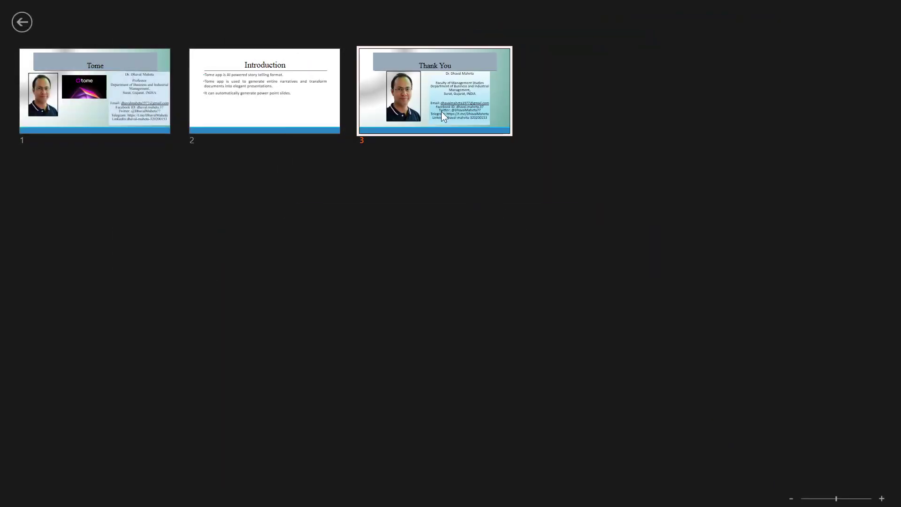
# Switch to the PowerPoint slide show and display the closing Thank You slide
pyautogui.click(442, 112)
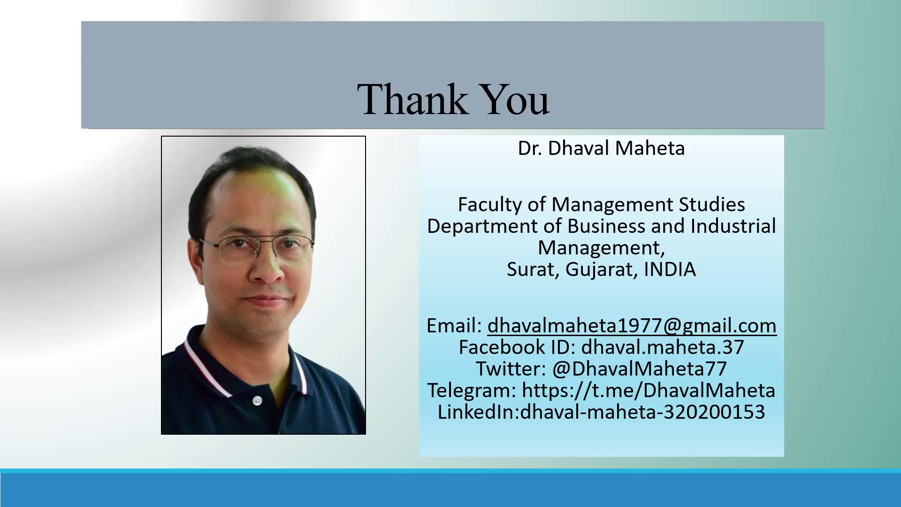